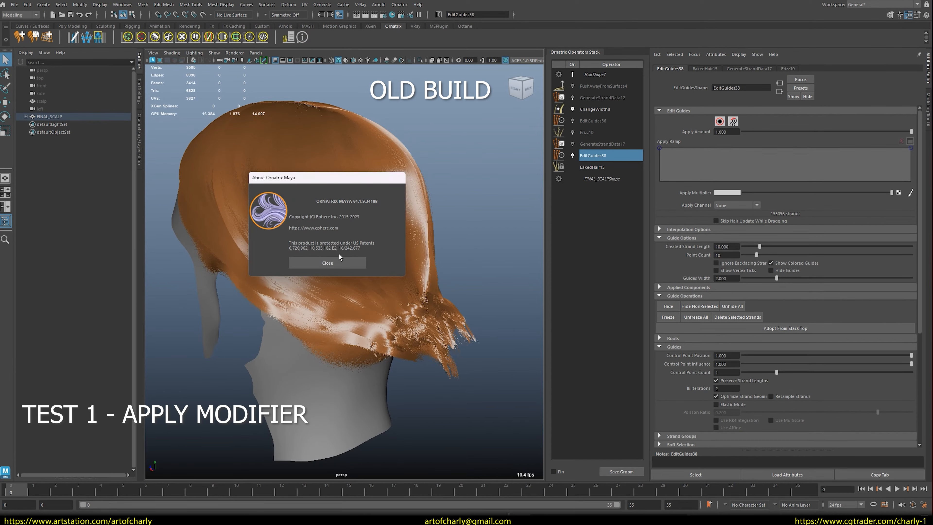
Step: Dismiss the Ornatrix version information and add a Normalize Strands operator above EditGuides38 in the old build
{"action": "left_click", "coordinate": [327, 262]}
{"action": "left_click", "coordinate": [399, 4]}
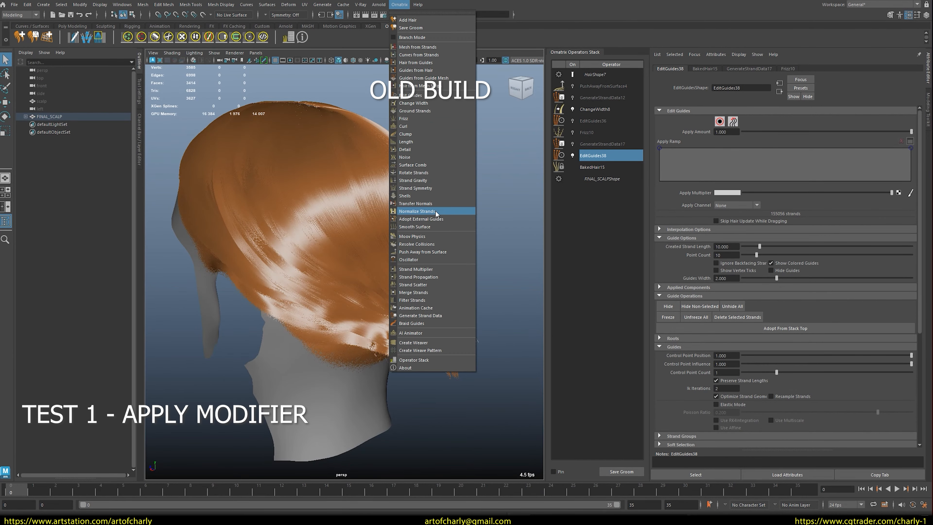
{"action": "left_click", "coordinate": [417, 211]}
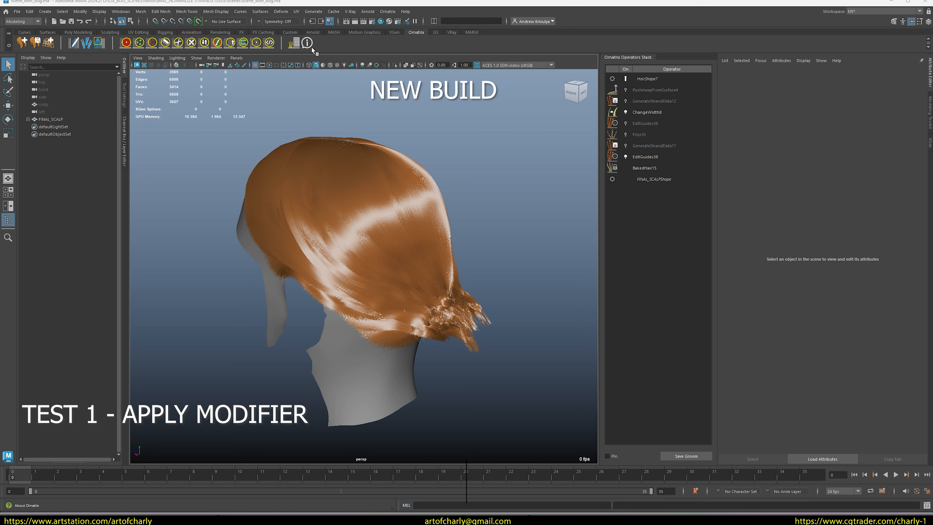
Step: In the new build, check the Ornatrix version and add a Normalize Strands operator above EditGuides38
{"action": "left_click", "coordinate": [307, 43]}
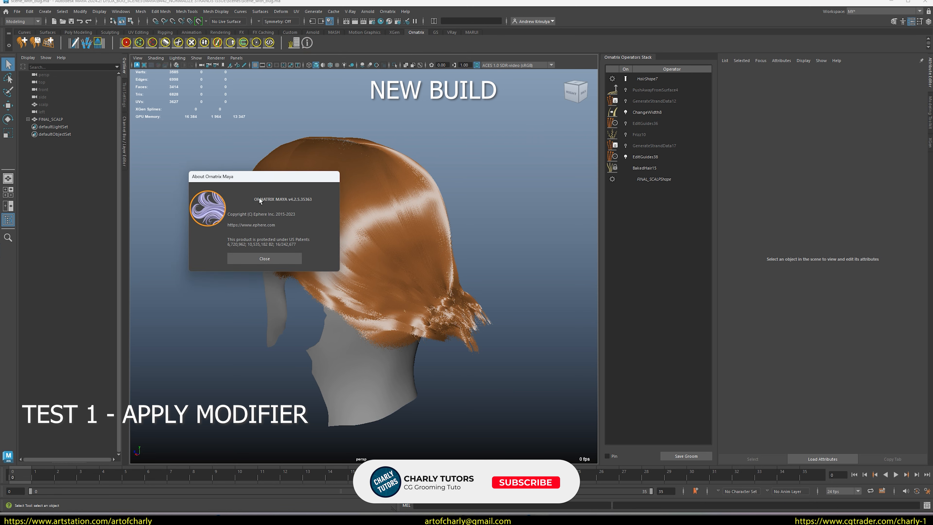
{"action": "left_click", "coordinate": [264, 258]}
{"action": "left_click", "coordinate": [651, 158]}
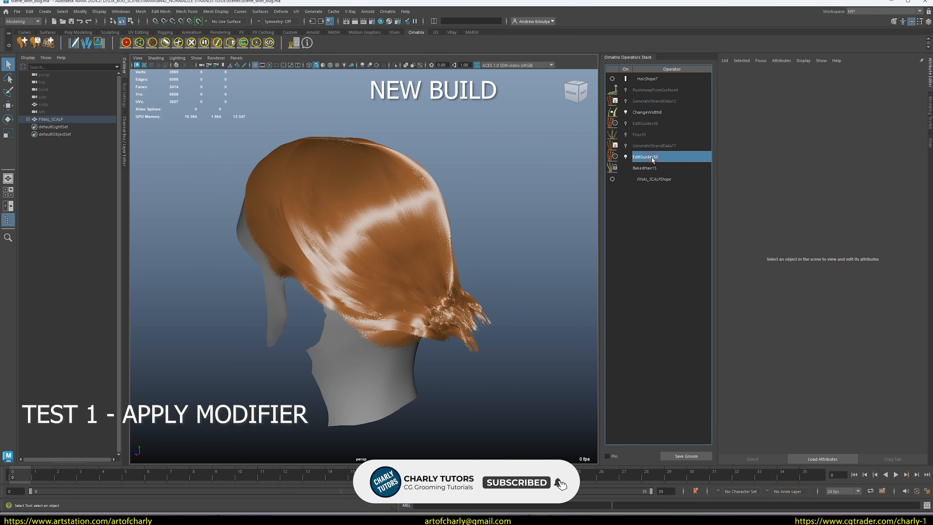
{"action": "left_click", "coordinate": [388, 11]}
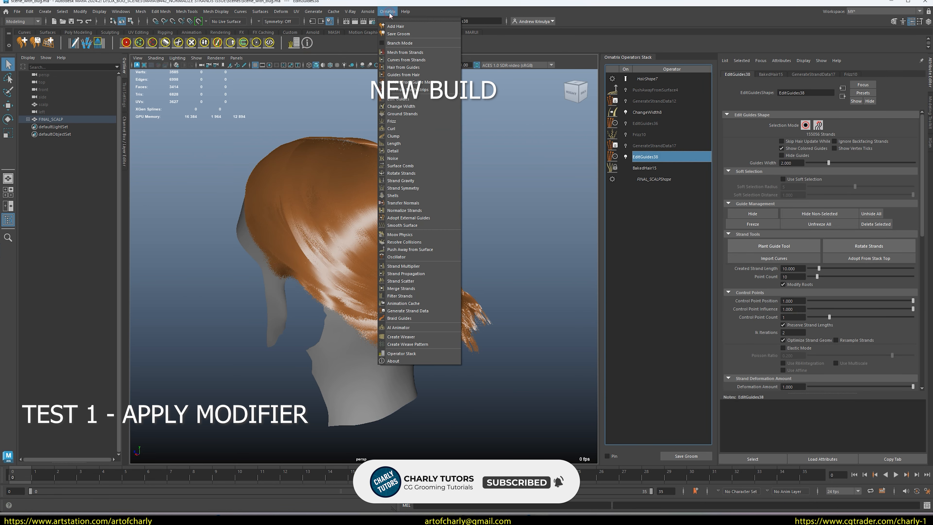
{"action": "left_click", "coordinate": [427, 210]}
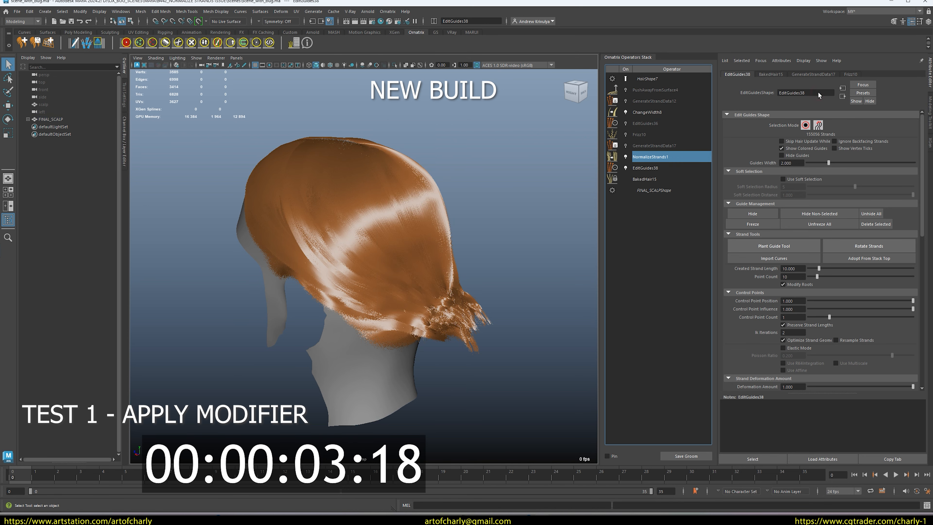
{"action": "left_click", "coordinate": [670, 158]}
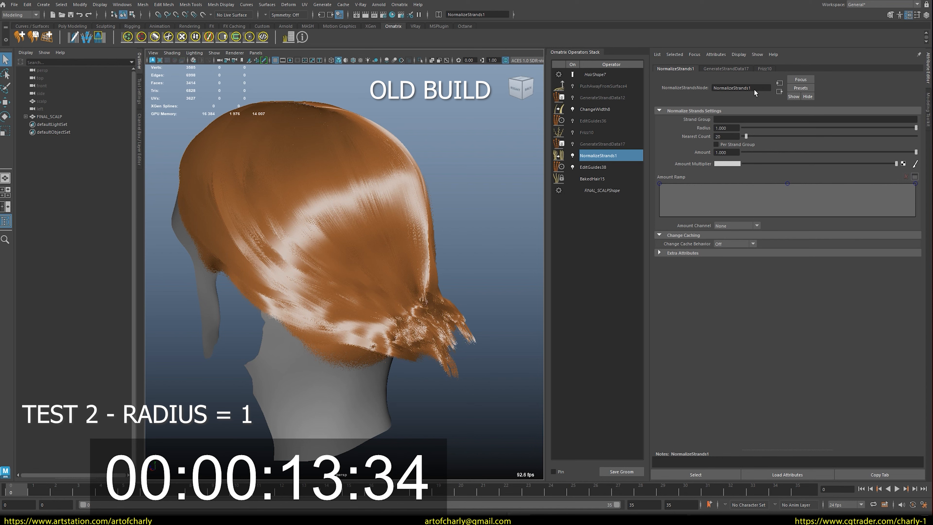
Step: Check the Ornatrix version in the new build and set the Normalize Strands radius to 1
{"action": "left_click", "coordinate": [753, 88]}
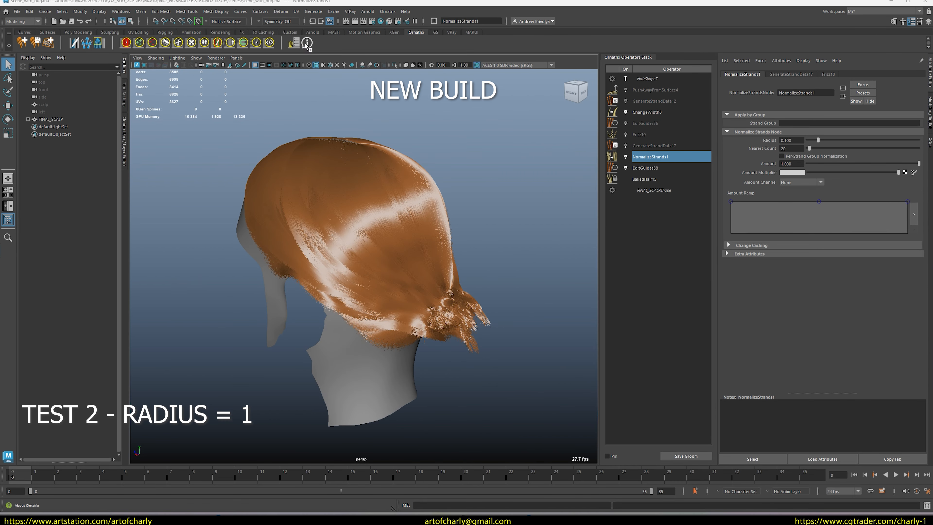
{"action": "left_click", "coordinate": [307, 43]}
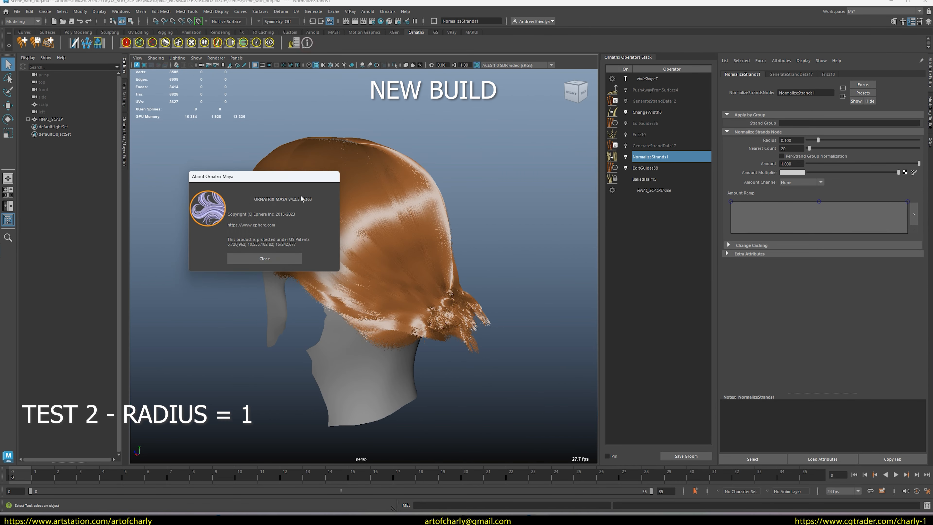
{"action": "left_click", "coordinate": [290, 259]}
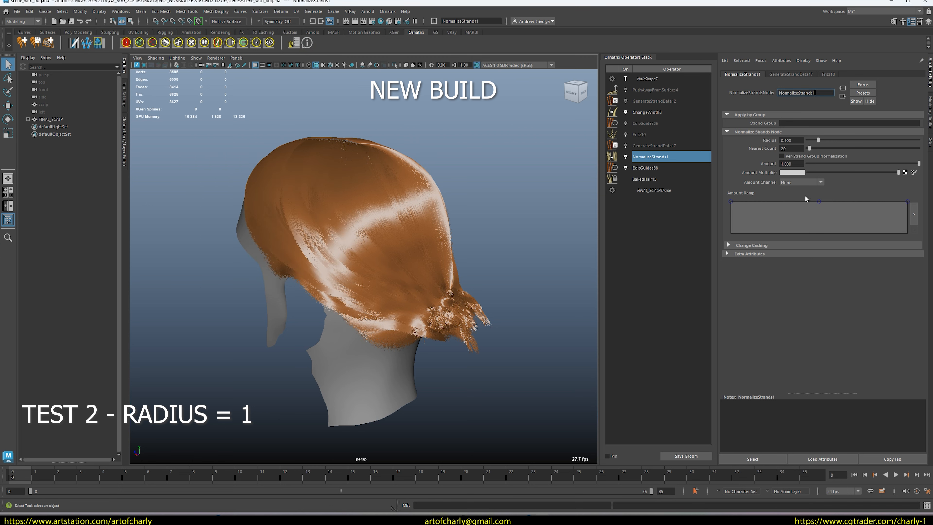
{"action": "left_click", "coordinate": [802, 140]}
{"action": "type", "text": "1"}
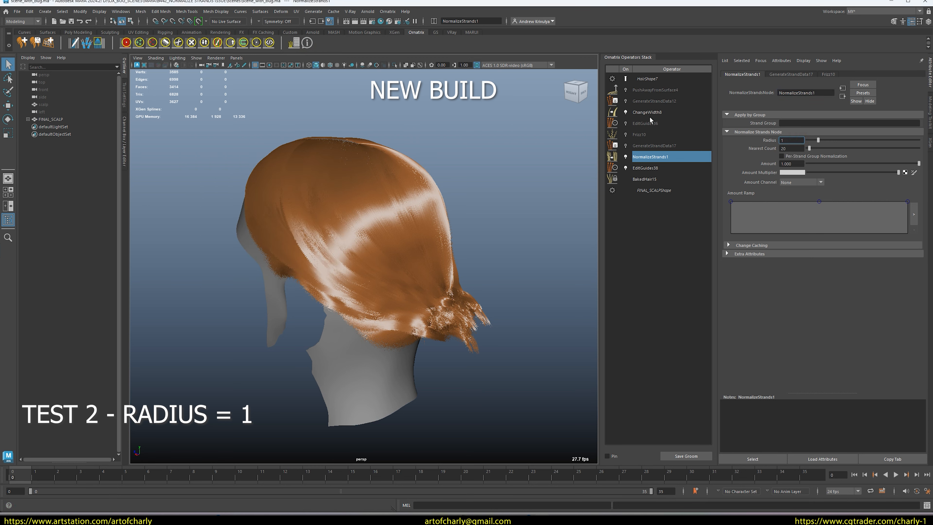
{"action": "key", "text": "Return"}
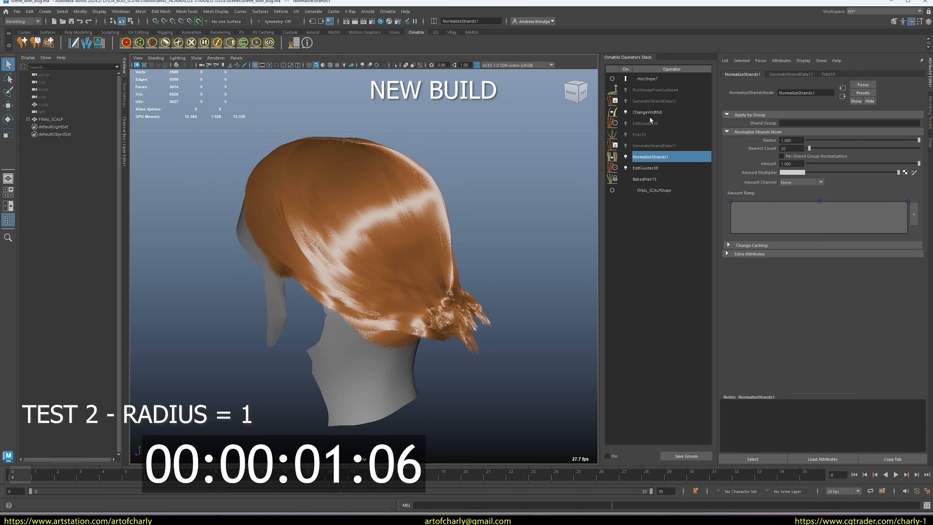
{"action": "left_click", "coordinate": [795, 139]}
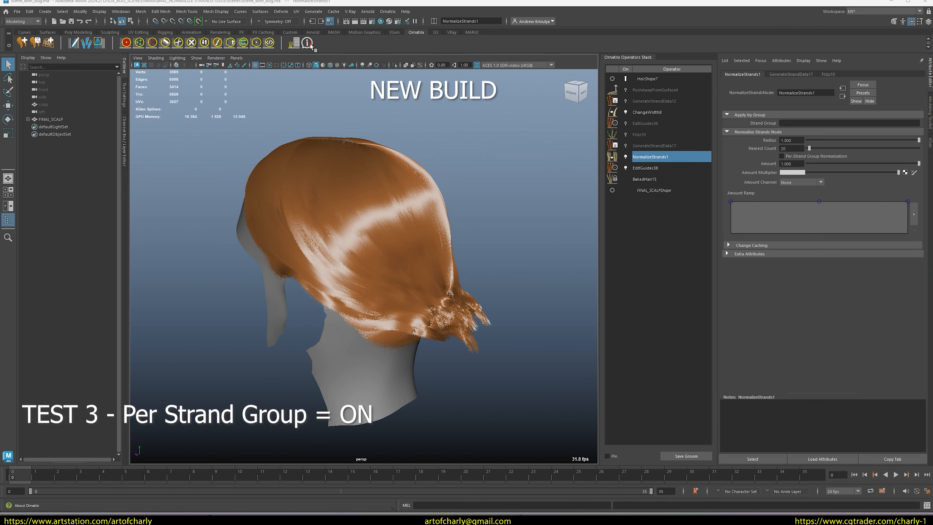
Step: Check the Ornatrix version in the new build and enable Per Strand Group Normalization on the Normalize Strands operator
{"action": "left_click", "coordinate": [306, 43]}
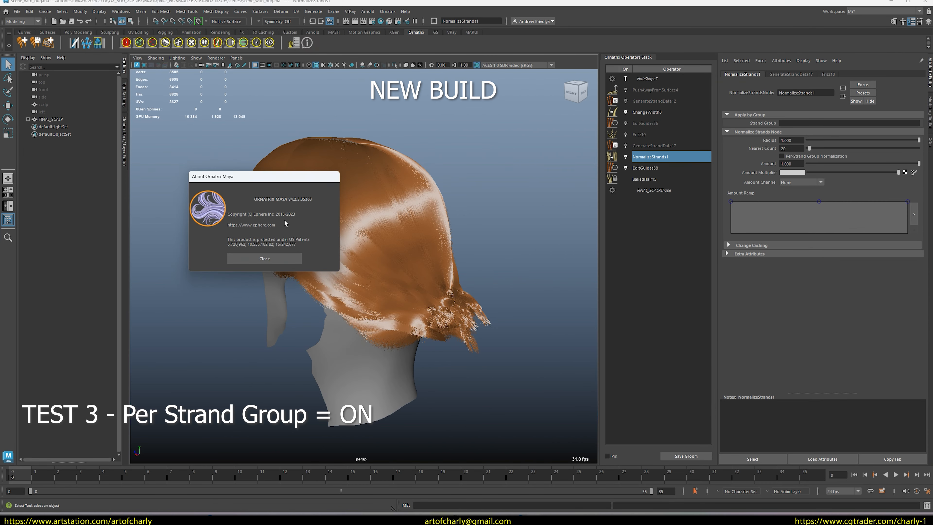
{"action": "left_click", "coordinate": [282, 258]}
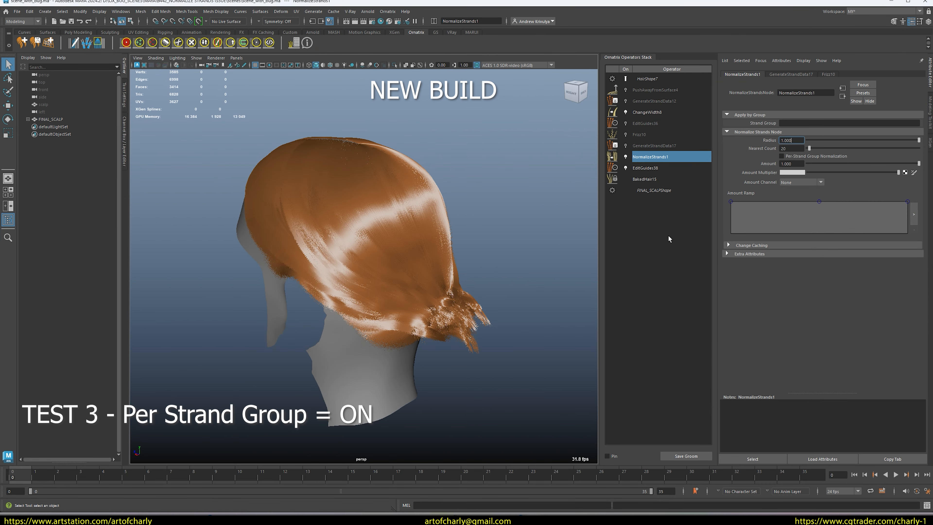
{"action": "left_click", "coordinate": [792, 155]}
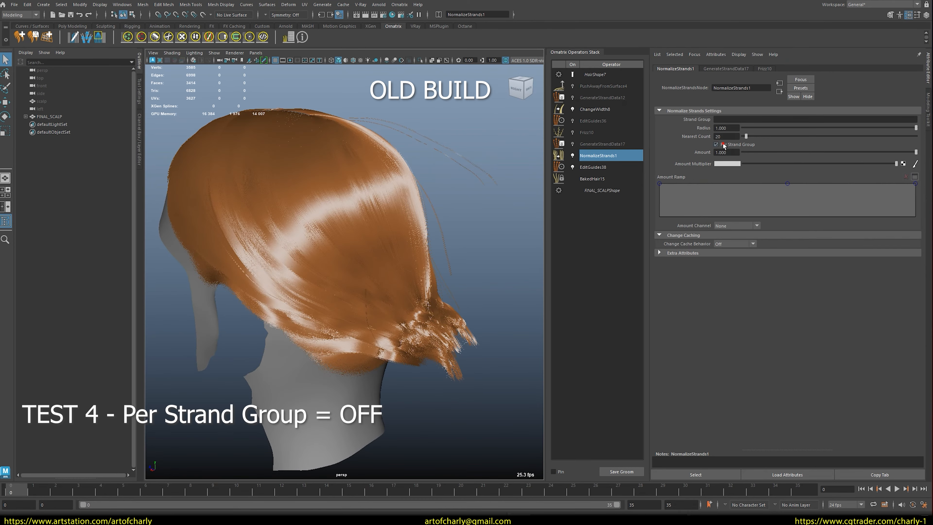
Step: Turn off Per Strand Group for the Normalize Strands operator in the old build
{"action": "left_click", "coordinate": [722, 144]}
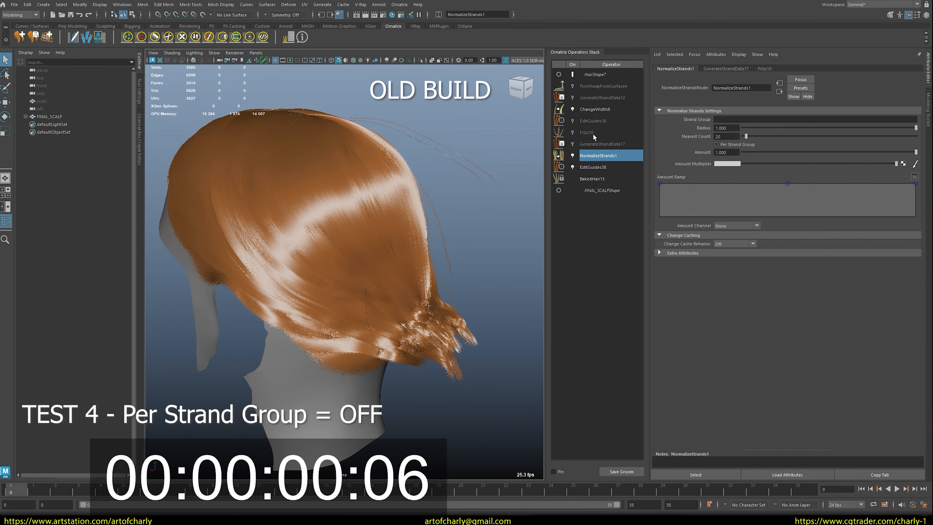
{"action": "left_click", "coordinate": [759, 86]}
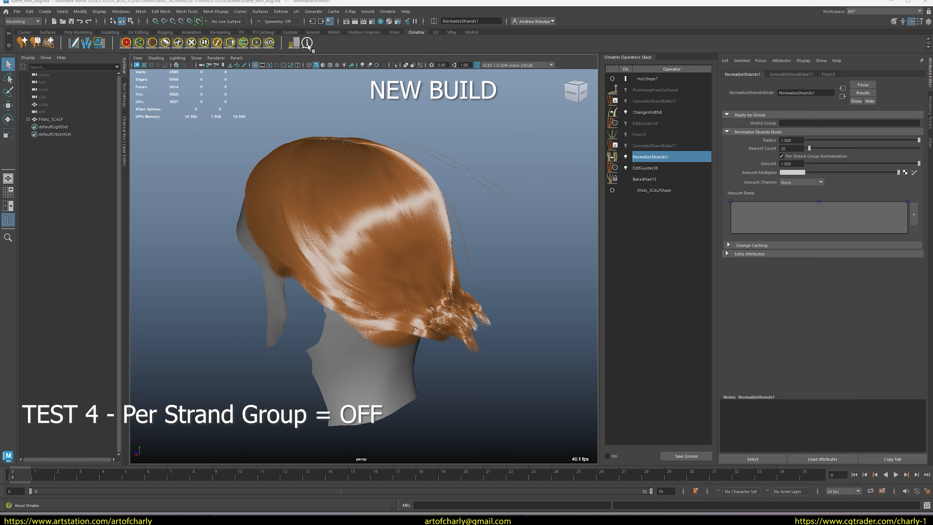
Step: Check the Ornatrix version in the new build and turn off Per Strand Group Normalization
{"action": "left_click", "coordinate": [307, 43]}
{"action": "left_click", "coordinate": [281, 261]}
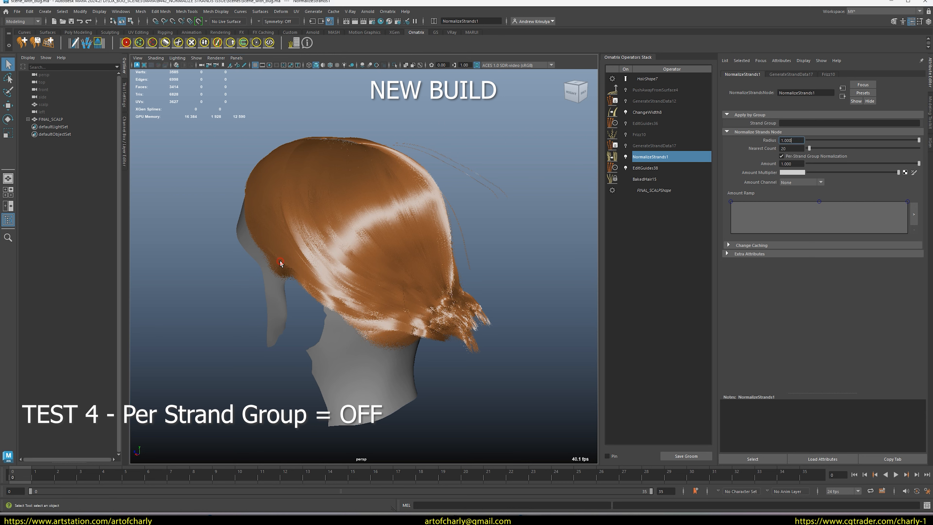
{"action": "left_click", "coordinate": [782, 156]}
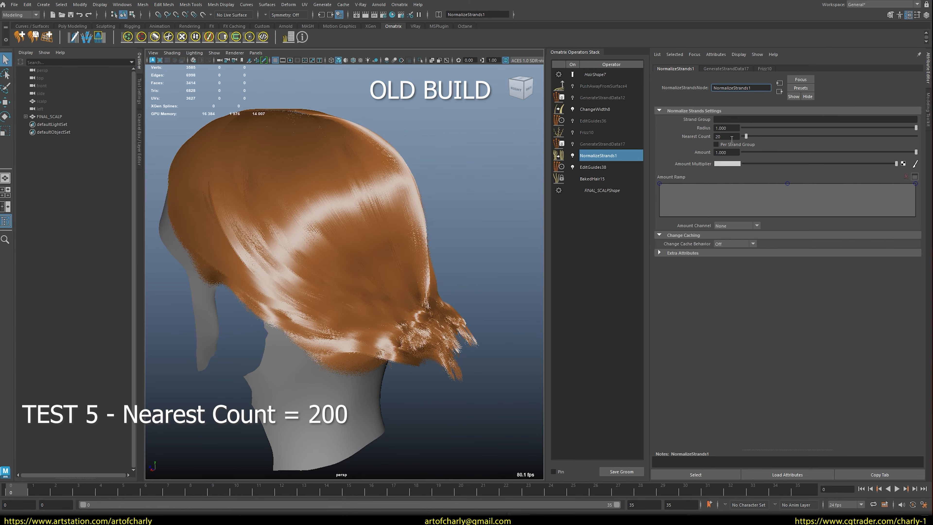
Step: Set the Normalize Strands nearest count to 200 in the old build
{"action": "left_click", "coordinate": [726, 136]}
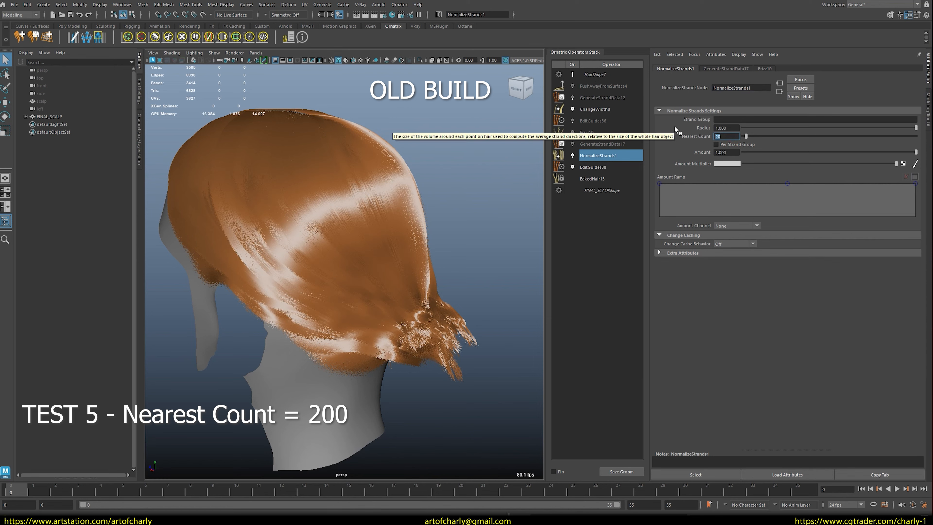
{"action": "type", "text": "200"}
{"action": "key", "text": "Return"}
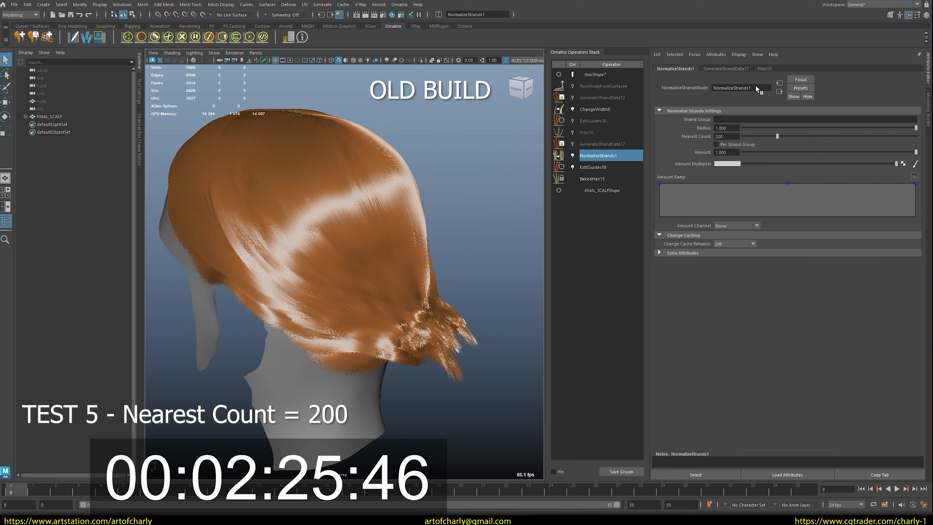
{"action": "left_click", "coordinate": [755, 86]}
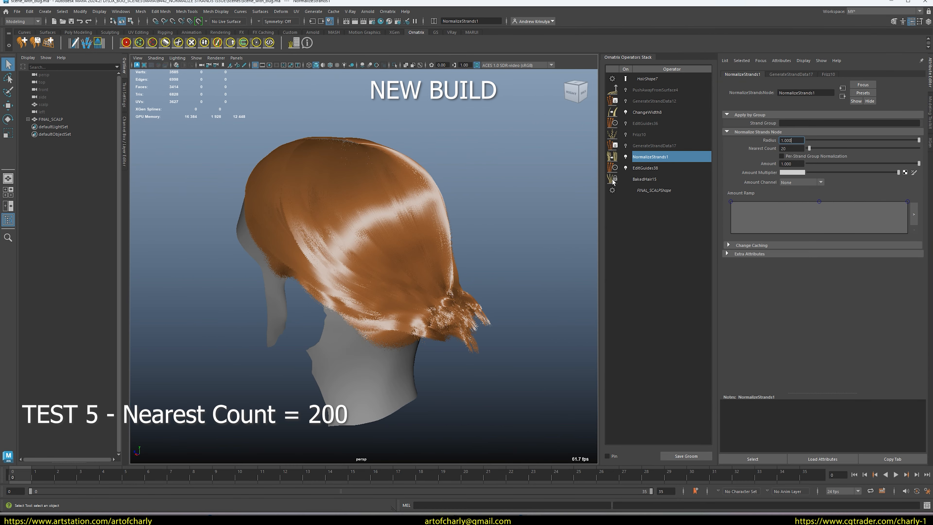
Step: Set the nearest count of the Normalize Strands operator to 200 in the new build
{"action": "double_click", "coordinate": [789, 148]}
{"action": "type", "text": "200"}
{"action": "key", "text": "Return"}
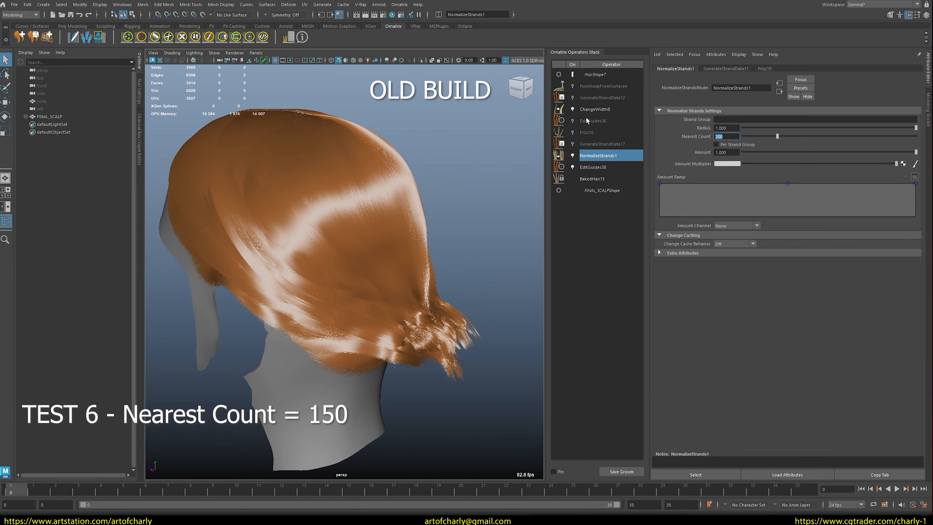
Step: Set the Normalize Strands nearest count to 150 in the old build
{"action": "type", "text": "150"}
{"action": "key", "text": "Return"}
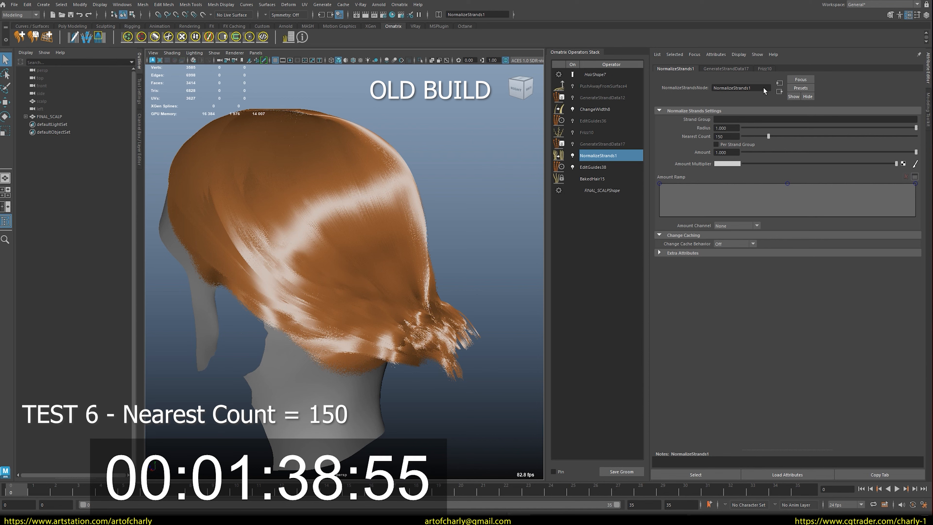
{"action": "left_click", "coordinate": [764, 88]}
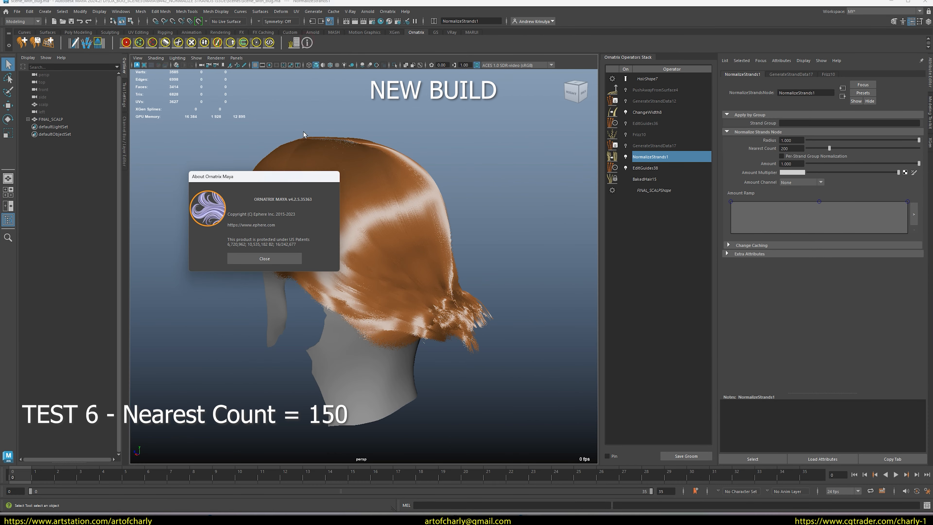
Step: Dismiss the Ornatrix version information in the new build and set the Normalize Strands nearest count to 150
{"action": "left_click", "coordinate": [282, 260]}
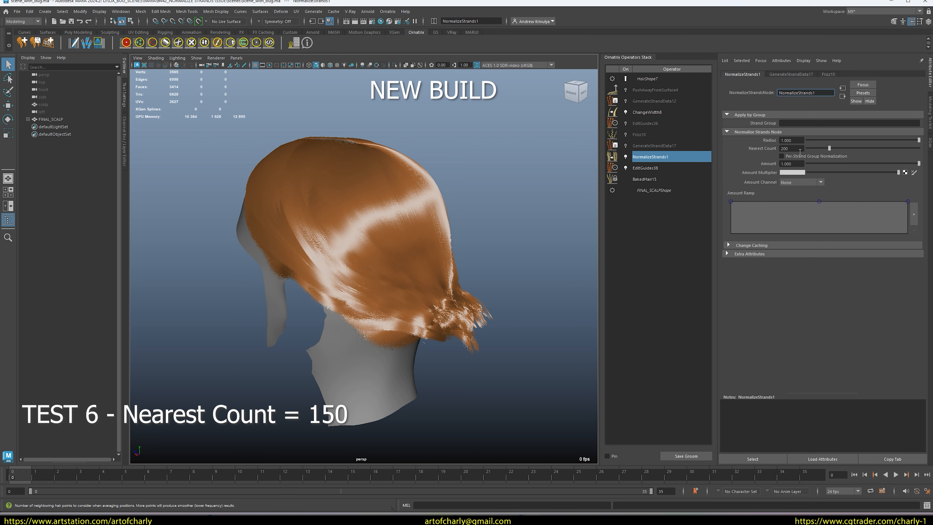
{"action": "left_click_drag", "start_coordinate": [798, 148], "coordinate": [679, 141]}
{"action": "type", "text": "15"}
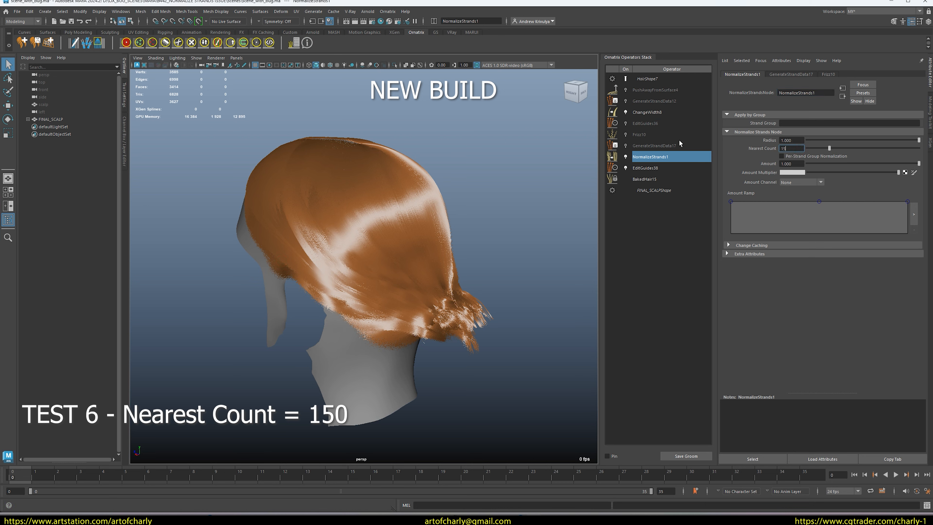
{"action": "type", "text": "0"}
{"action": "key", "text": "Return"}
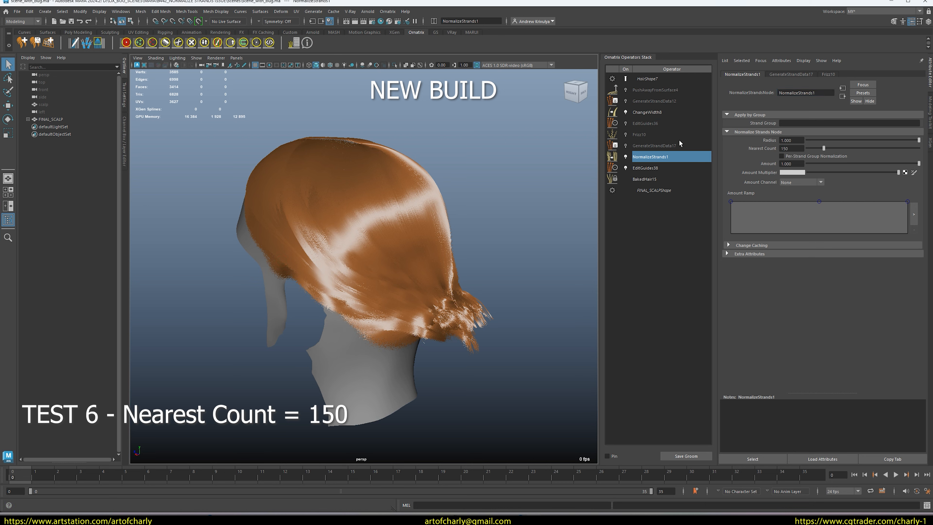
{"action": "left_click", "coordinate": [825, 92]}
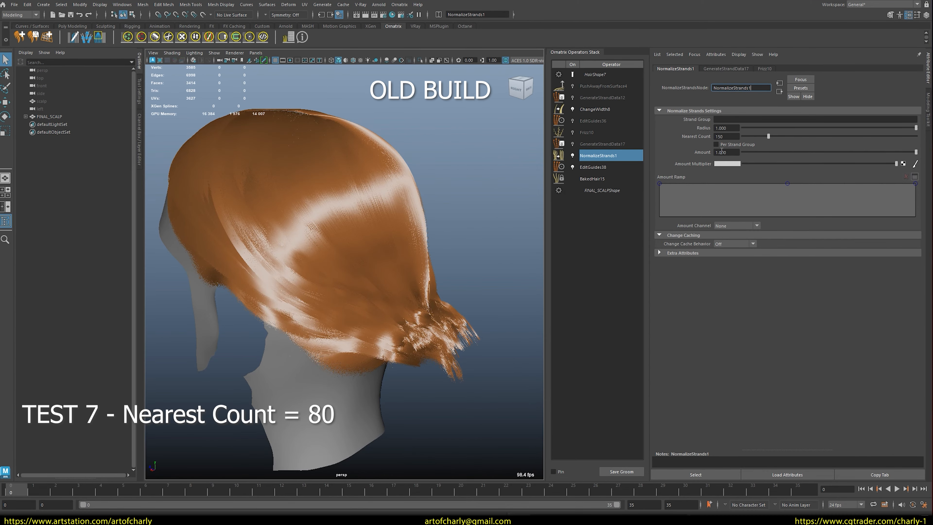
Step: Set the Normalize Strands nearest count to 80 in the old build
{"action": "left_click", "coordinate": [722, 137]}
{"action": "type", "text": "80"}
{"action": "key", "text": "Return"}
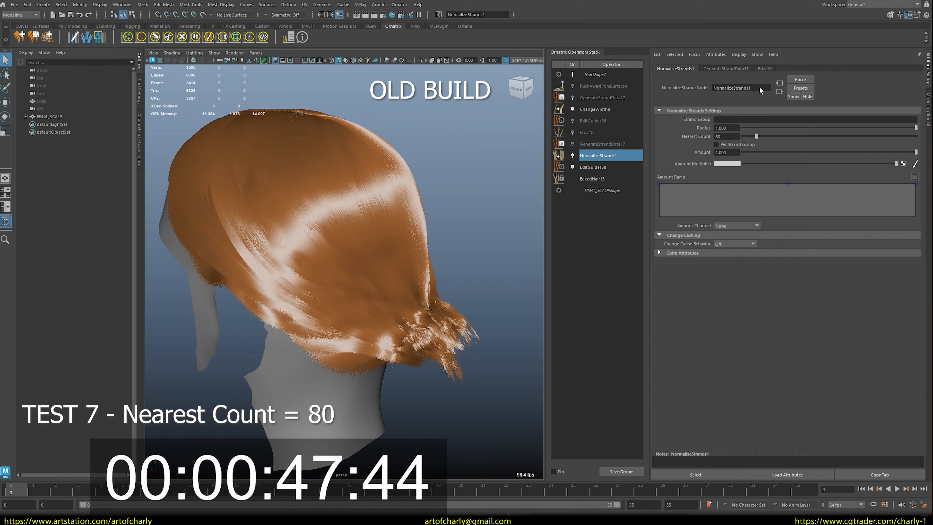
{"action": "left_click", "coordinate": [760, 89]}
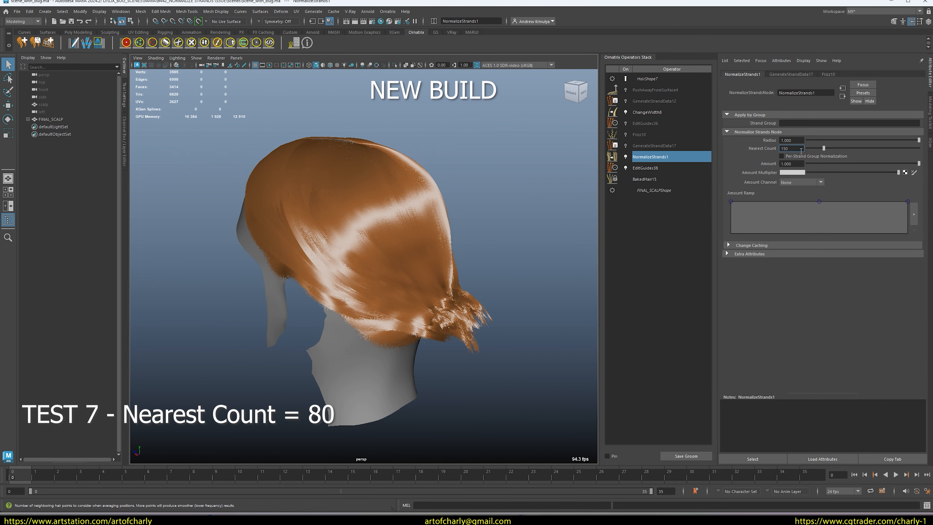
Step: Check the Ornatrix version in the new build and set the Normalize Strands nearest count to 80
{"action": "left_click", "coordinate": [307, 43]}
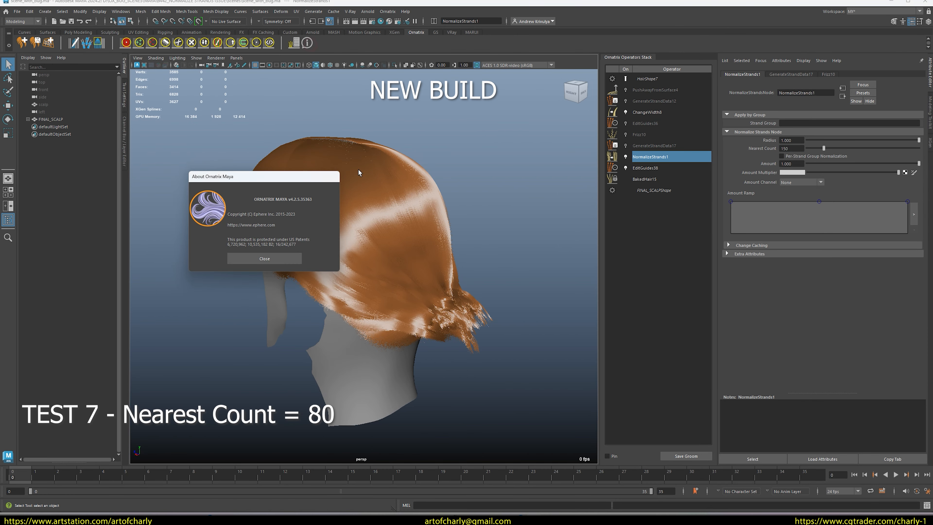
{"action": "left_click", "coordinate": [283, 258]}
{"action": "double_click", "coordinate": [797, 148]}
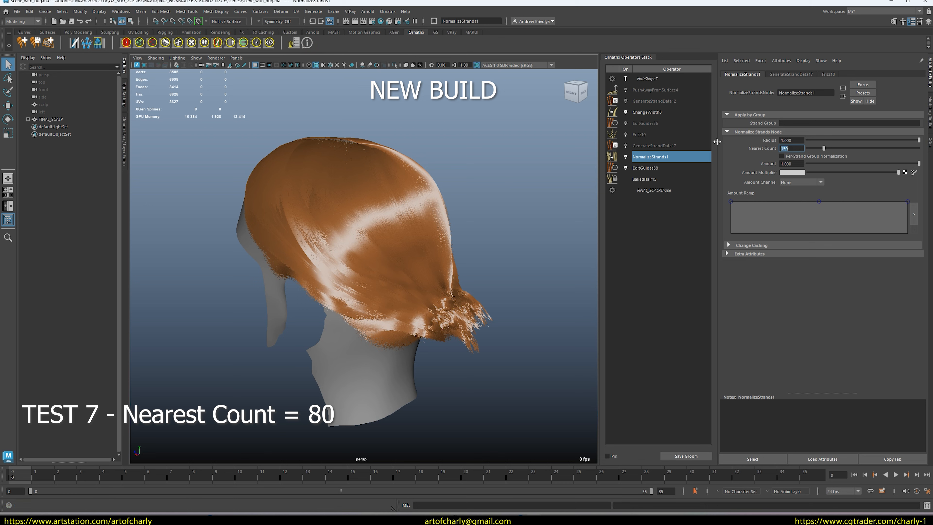
{"action": "type", "text": "80"}
{"action": "key", "text": "Return"}
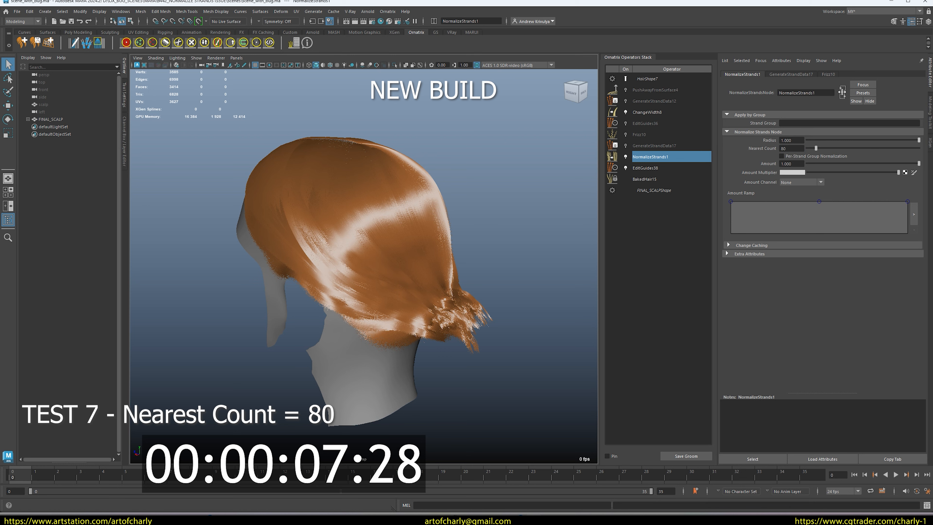
{"action": "left_click", "coordinate": [824, 93]}
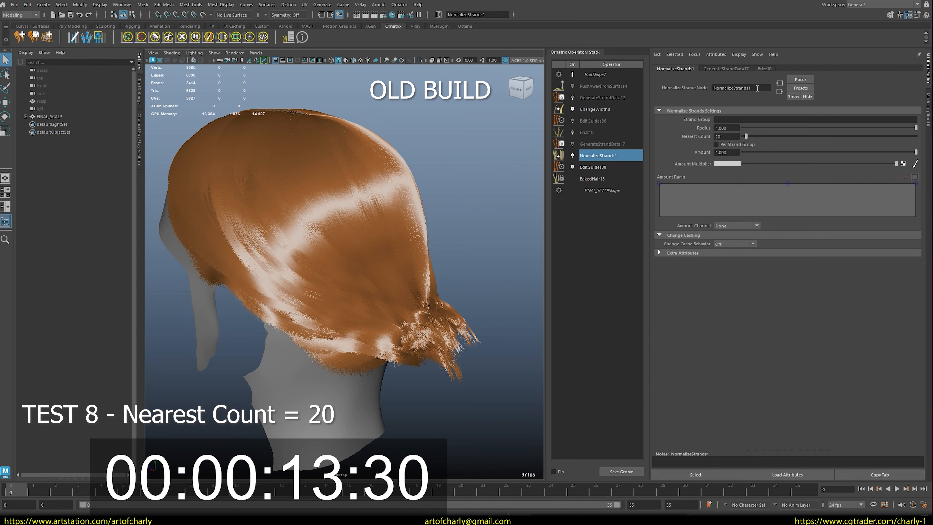
{"action": "right_click", "coordinate": [616, 151]}
{"action": "left_click", "coordinate": [621, 225]}
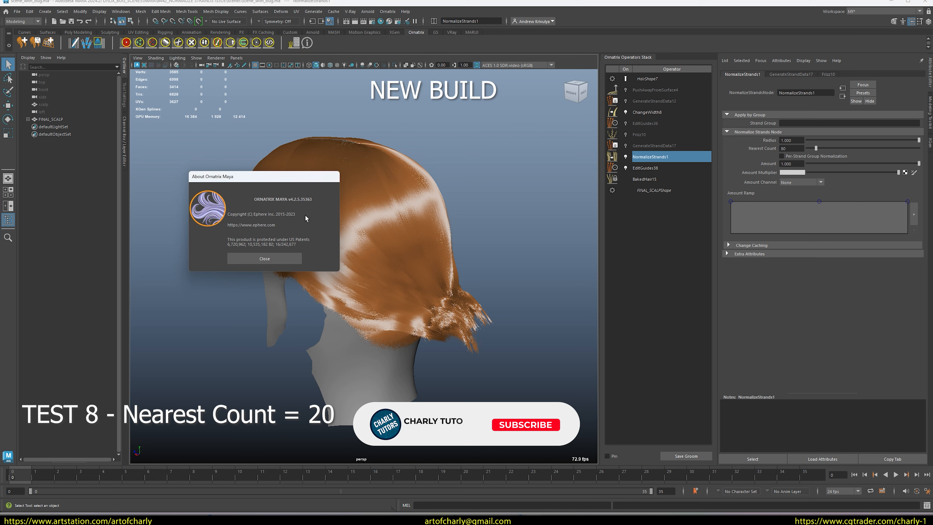
Step: Dismiss the Ornatrix version information in the new build and set the Normalize Strands nearest count to 20
{"action": "left_click", "coordinate": [285, 258]}
{"action": "double_click", "coordinate": [788, 148]}
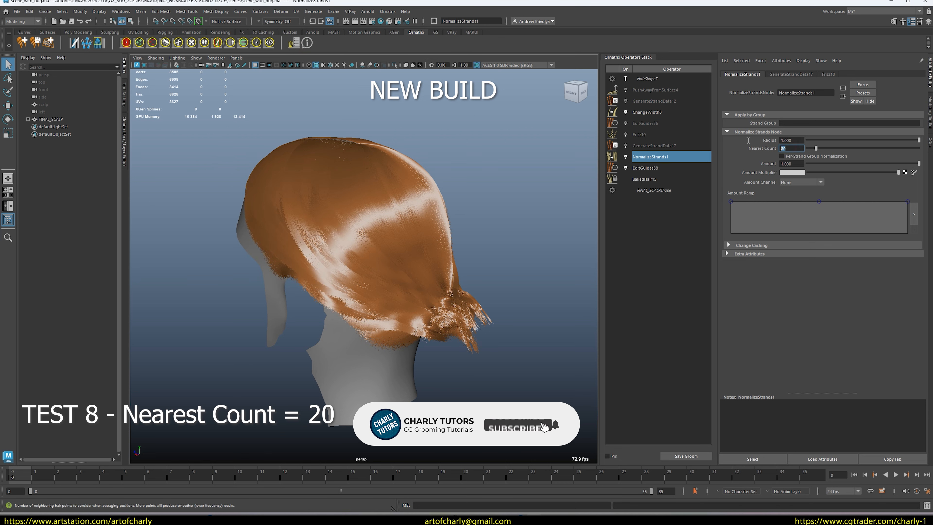
{"action": "type", "text": "20"}
{"action": "key", "text": "Return"}
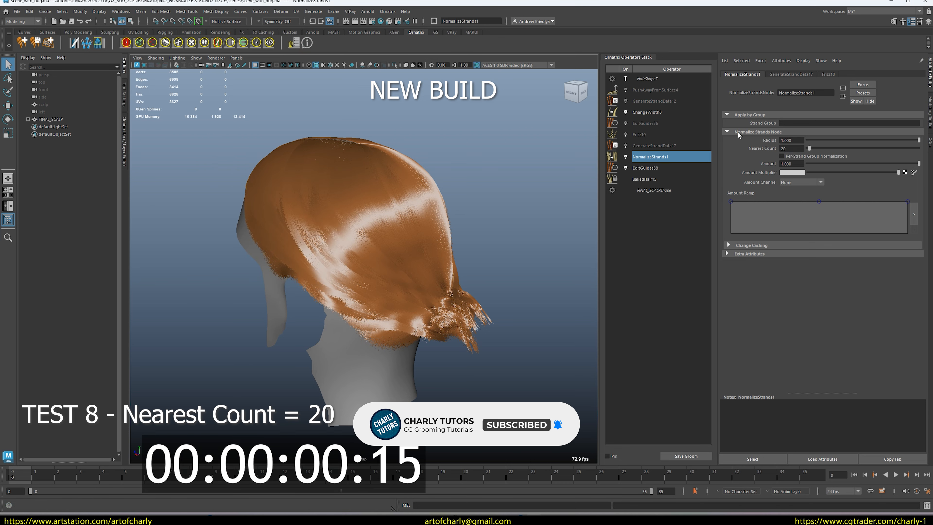
{"action": "left_click", "coordinate": [822, 92]}
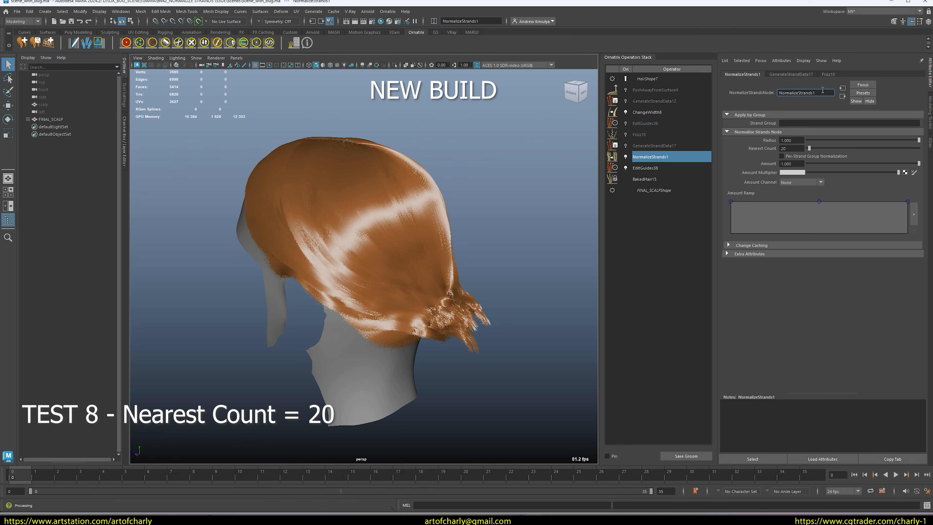